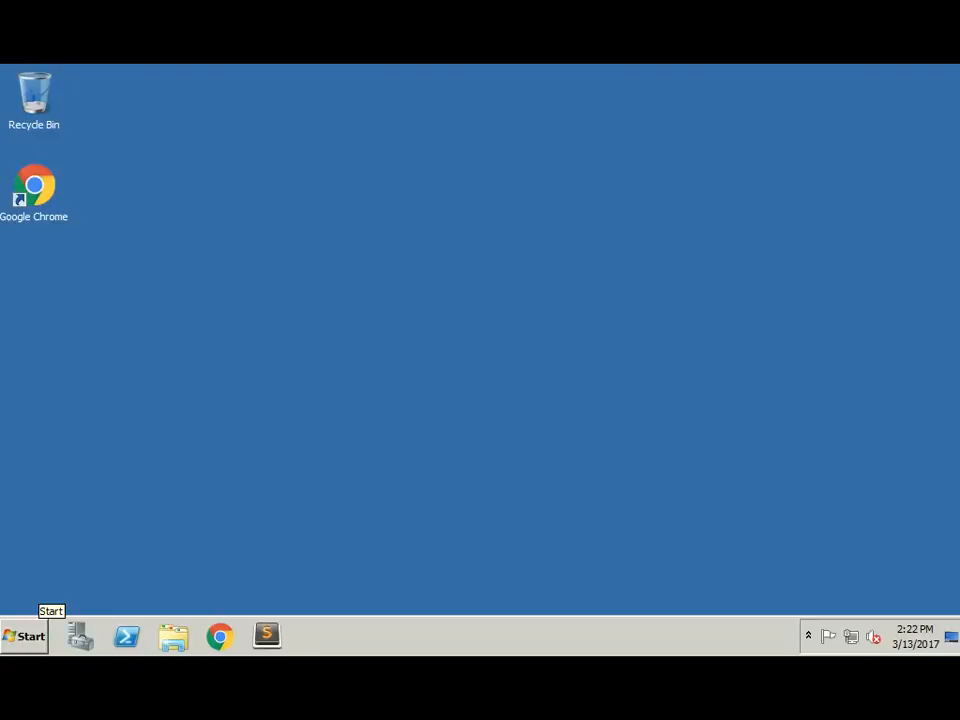
Step: Launch dcpromo.exe from the Run box found through the Start menu search
{"action": "left_click", "coordinate": [25, 636]}
{"action": "left_click", "coordinate": [72, 595]}
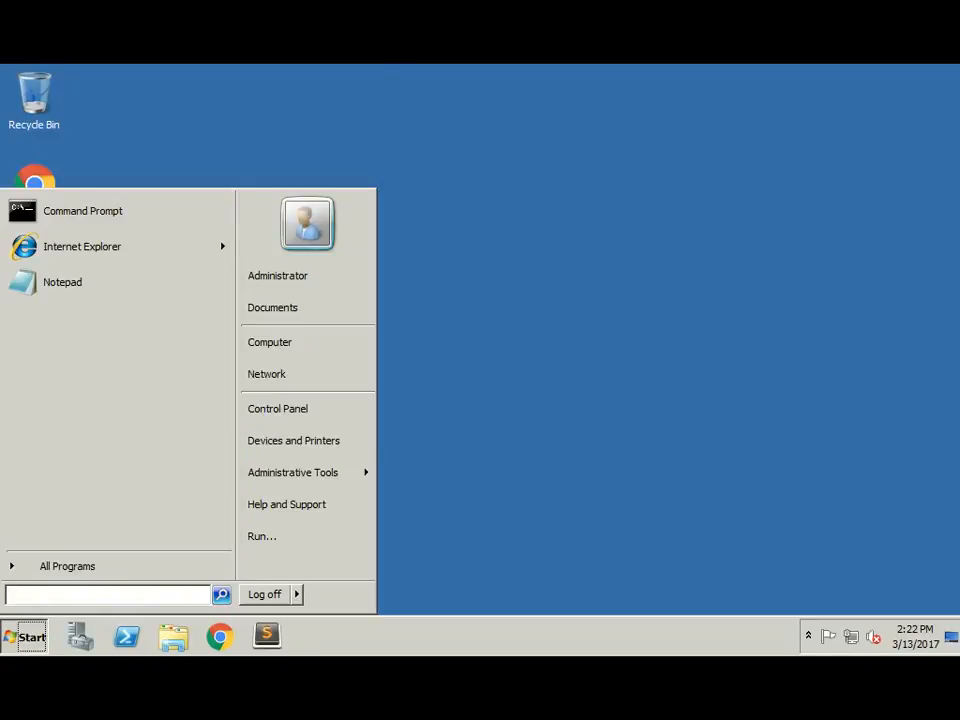
{"action": "type", "text": "run"}
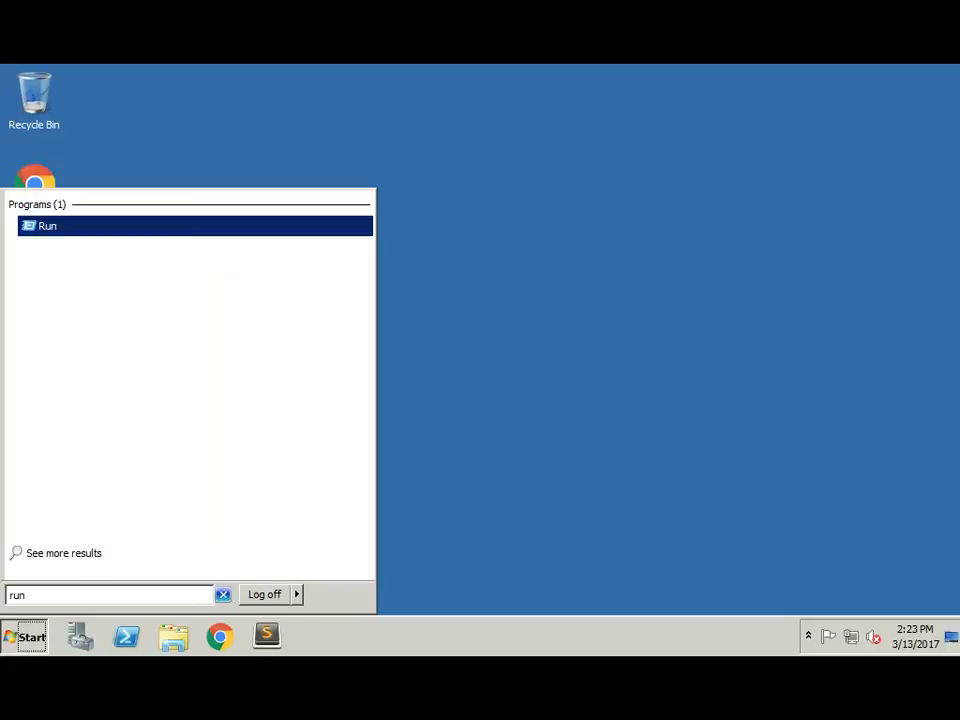
{"action": "key", "text": "Return"}
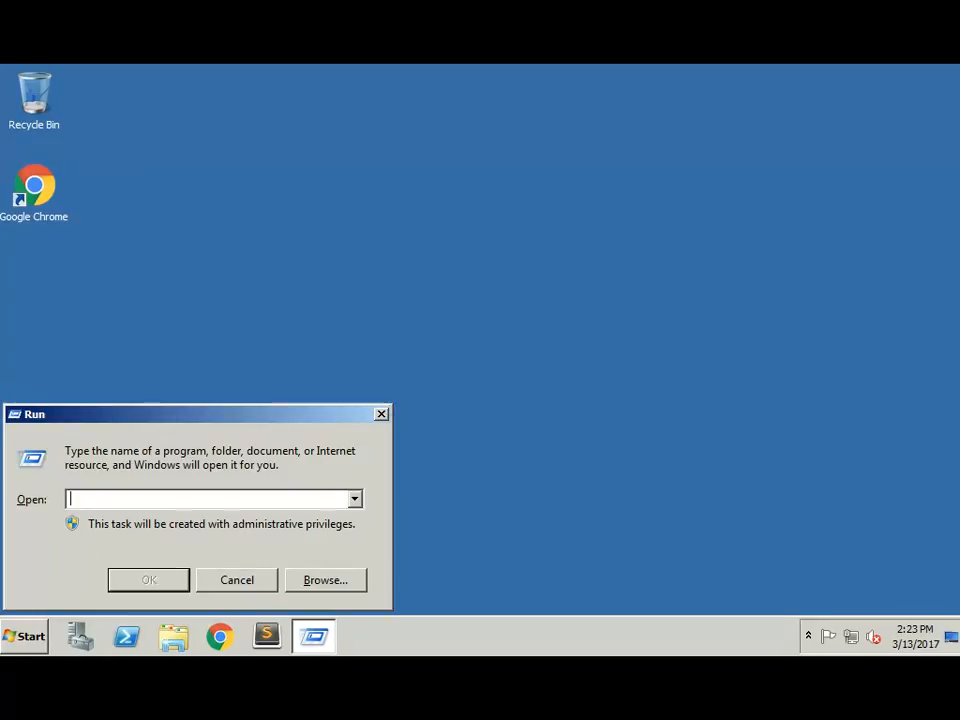
{"action": "type", "text": "dcpromo."}
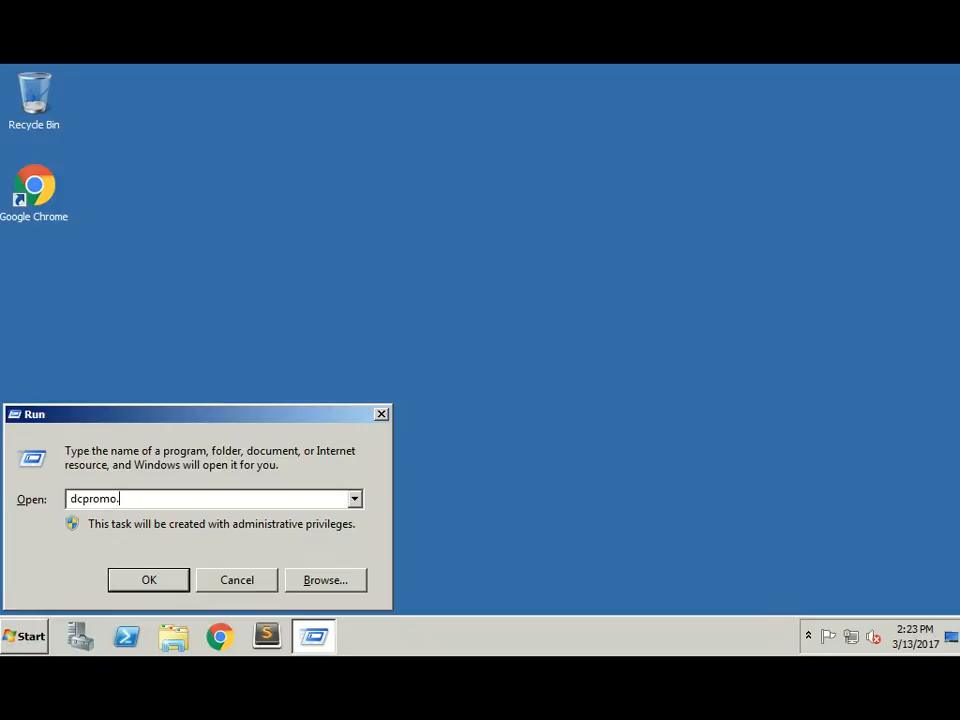
{"action": "type", "text": "exe"}
{"action": "key", "text": "Return"}
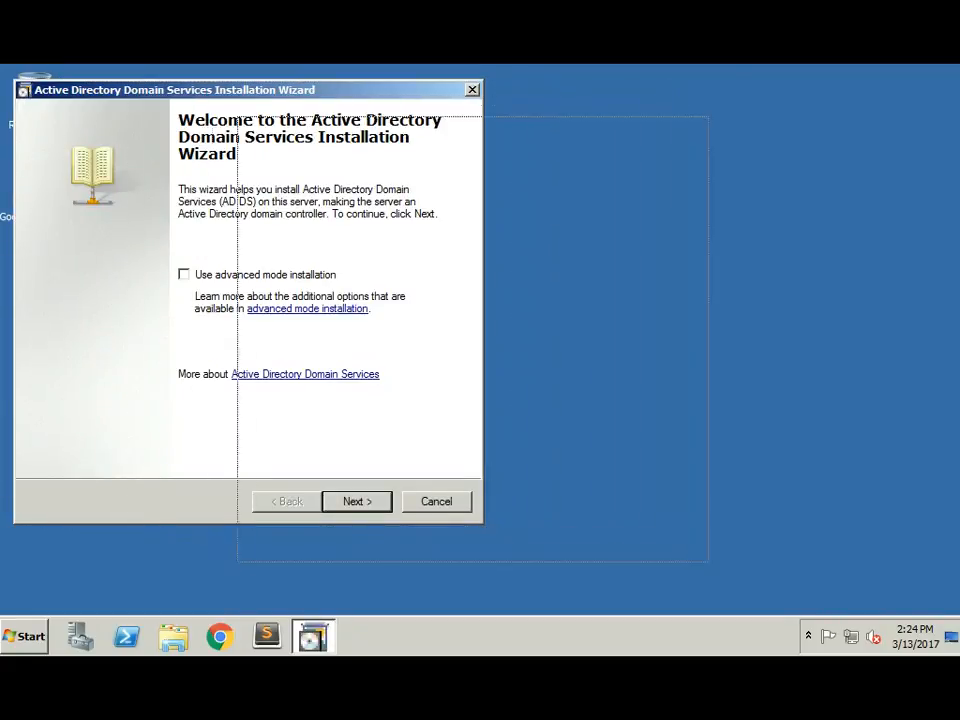
Step: Move past the welcome and compatibility pages and choose 'Create a new domain in a new forest'
{"action": "left_click_drag", "start_coordinate": [474, 132], "coordinate": [477, 116]}
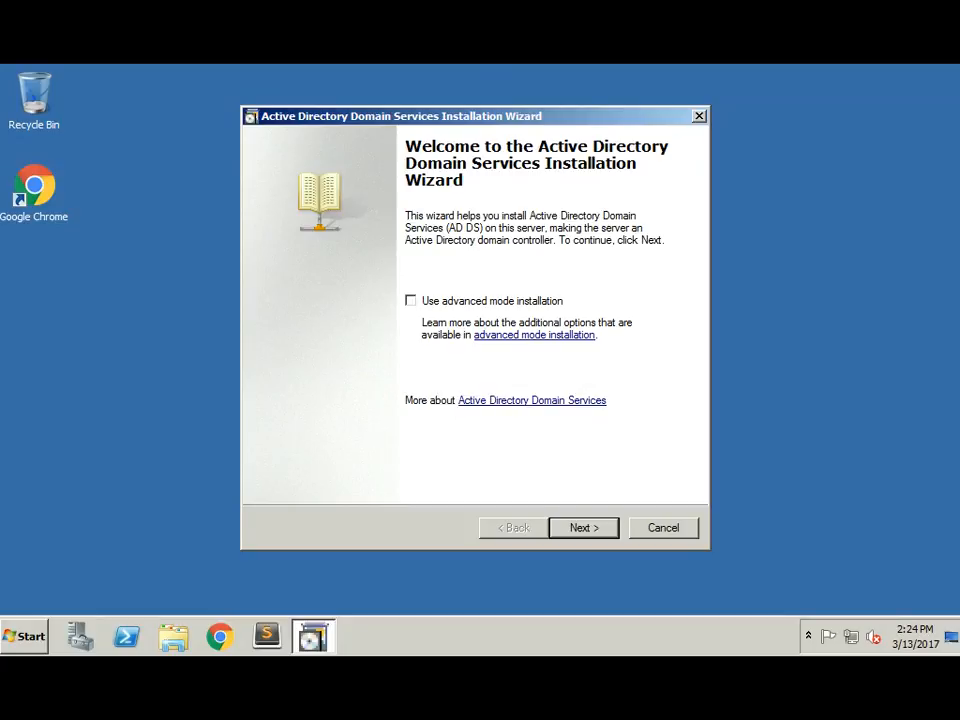
{"action": "key", "text": "Return"}
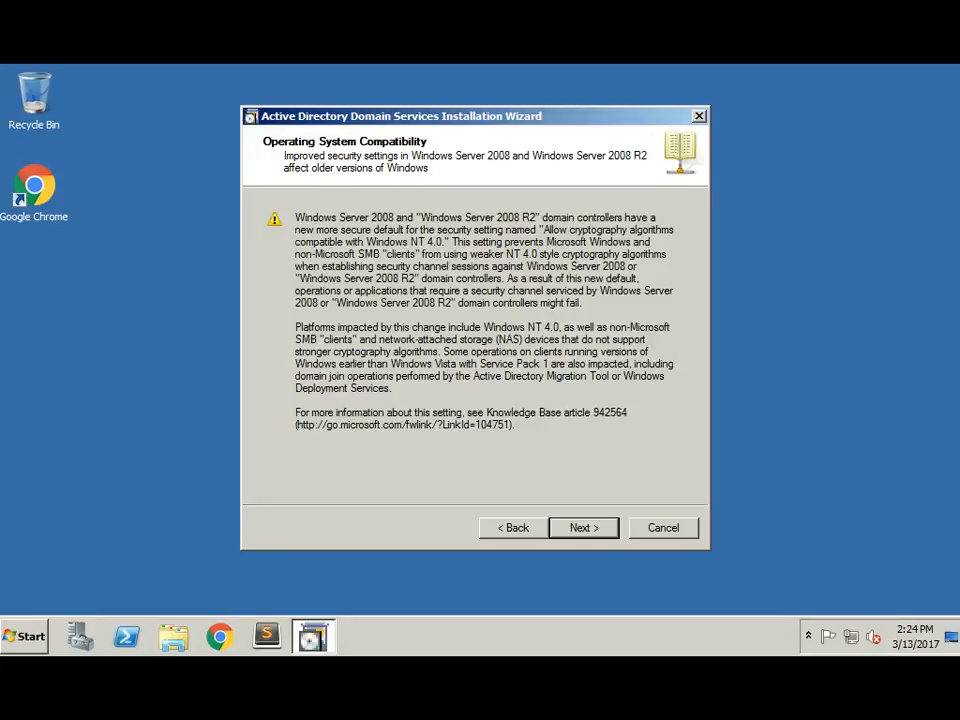
{"action": "key", "text": "Return"}
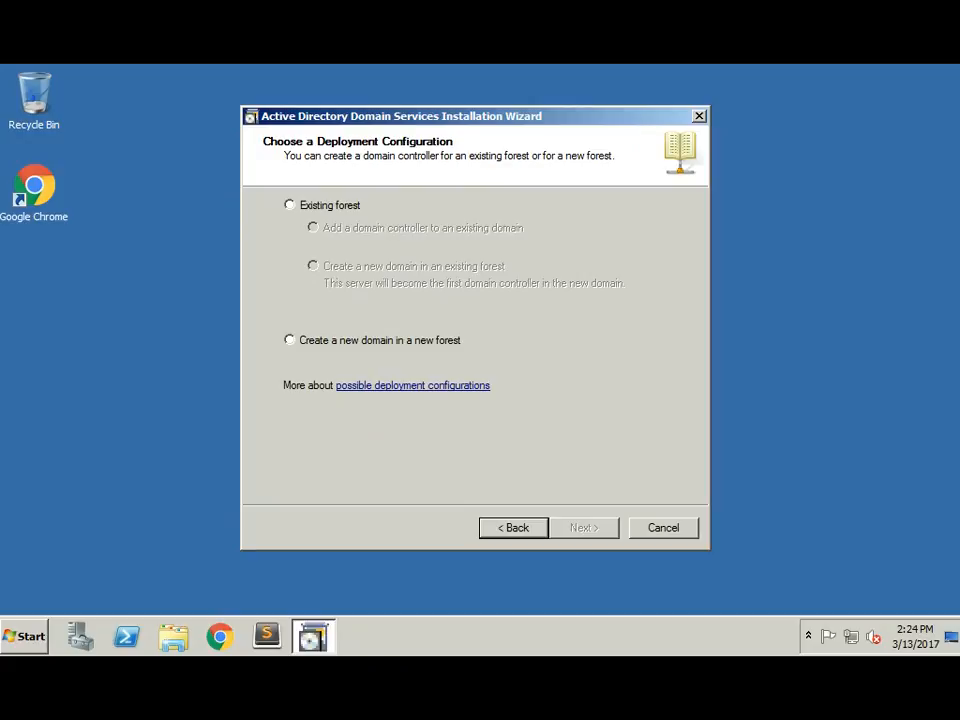
{"action": "left_click", "coordinate": [290, 340]}
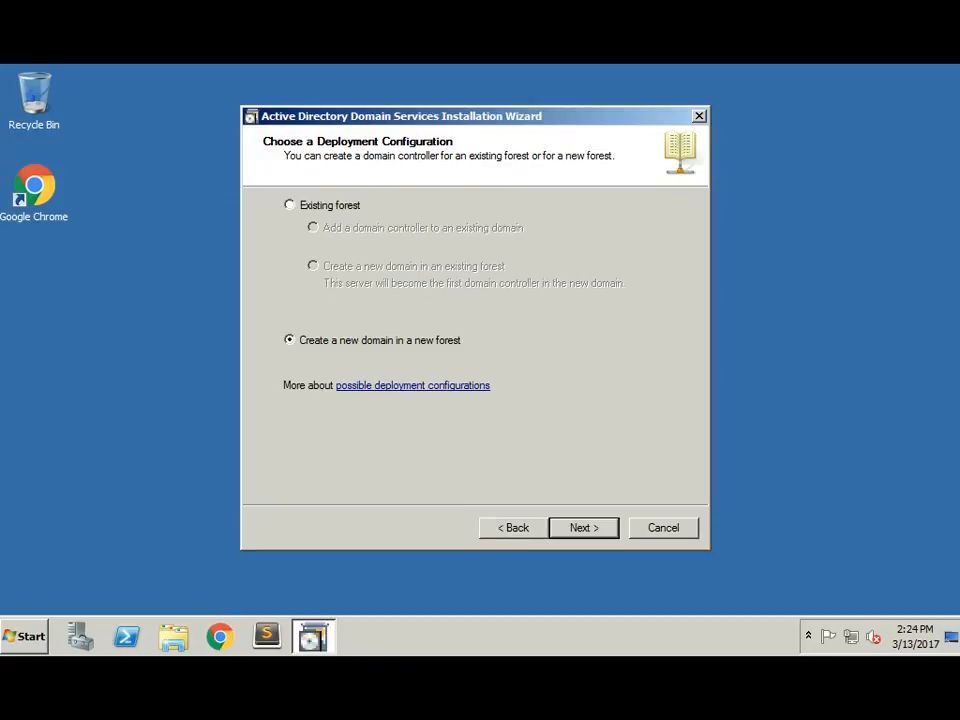
{"action": "key", "text": "Return"}
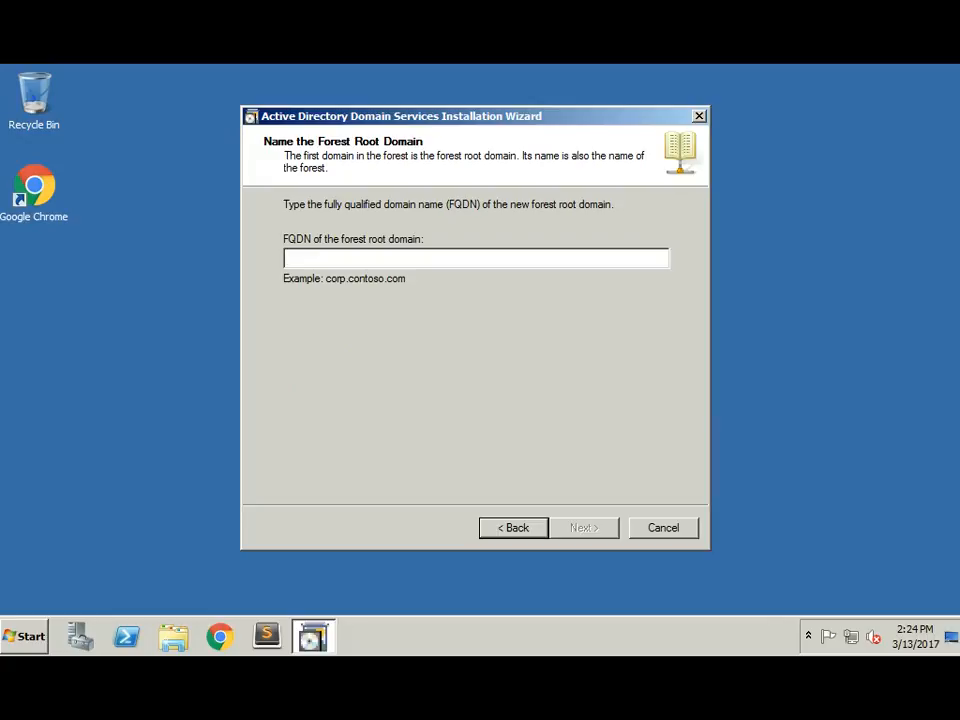
Step: Enter techlecture.com as the forest root domain FQDN and continue
{"action": "type", "text": "techlect"}
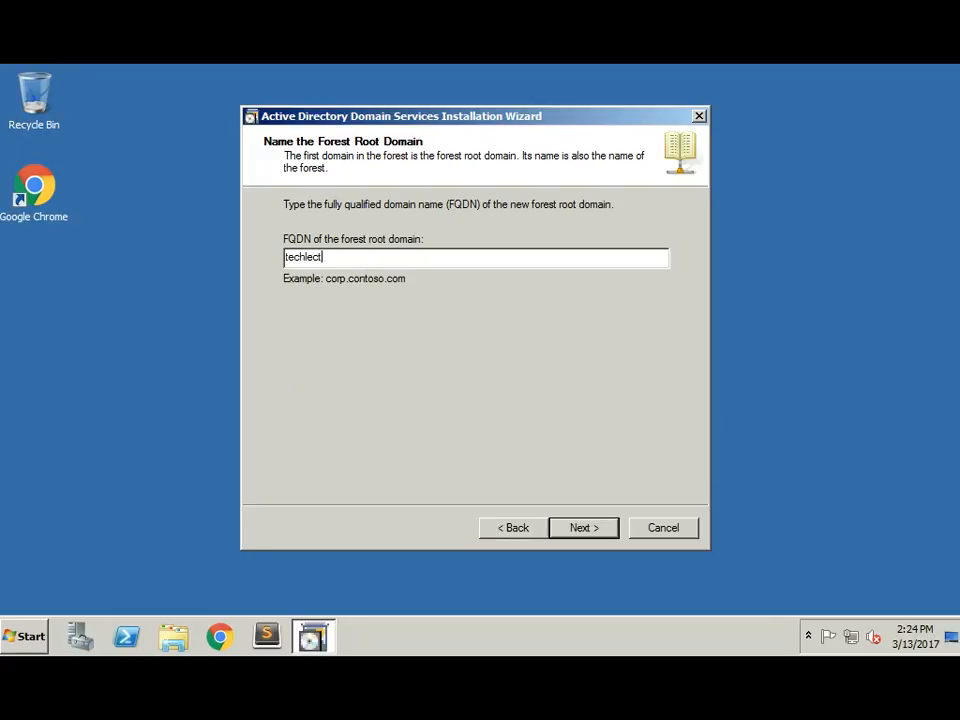
{"action": "type", "text": "ure.com"}
{"action": "key", "text": "Return"}
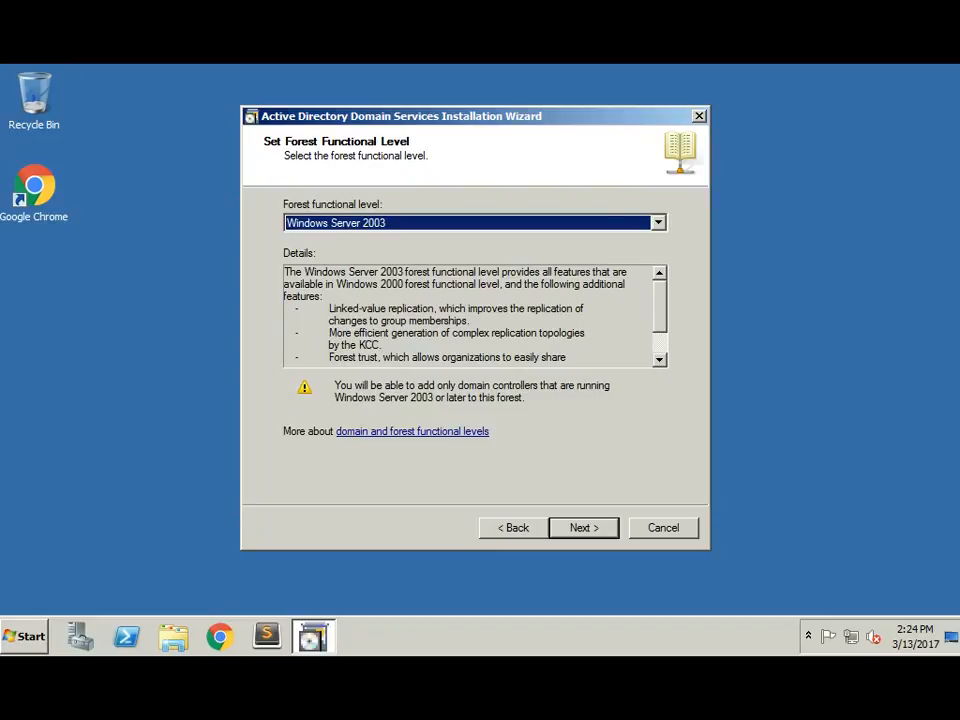
Step: Raise the forest functional level from Windows Server 2003 to Windows Server 2008 and continue
{"action": "left_click", "coordinate": [658, 223]}
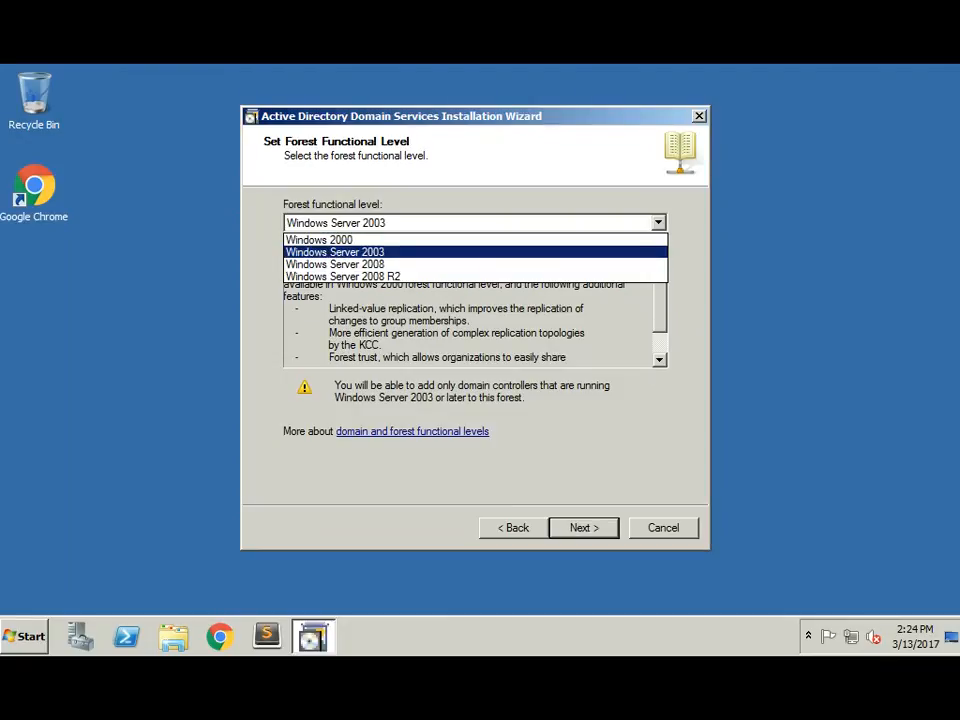
{"action": "left_click", "coordinate": [335, 252]}
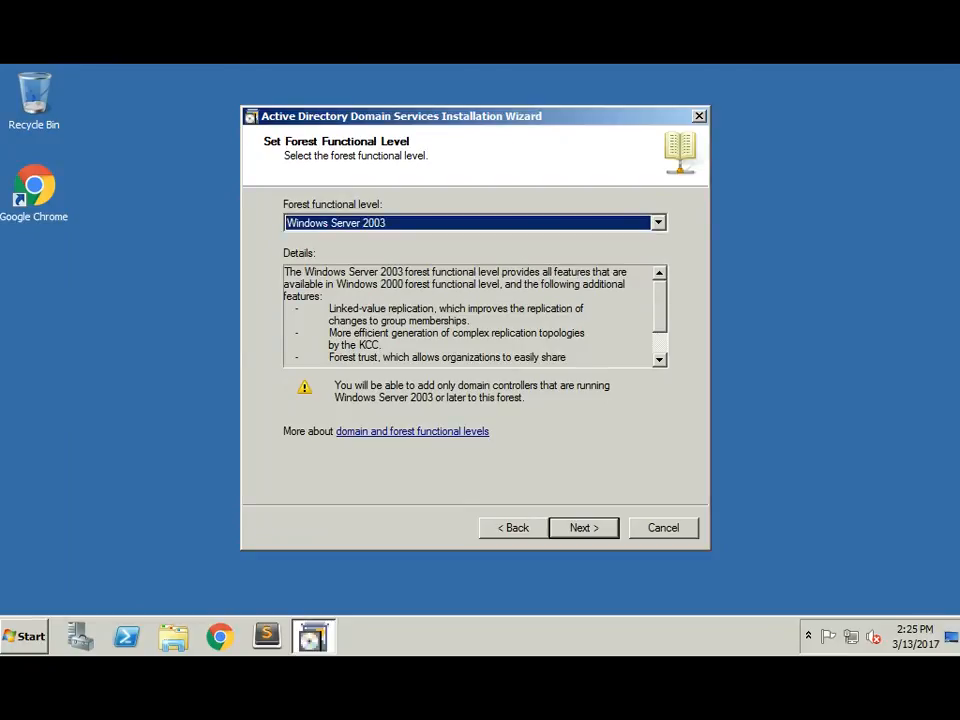
{"action": "left_click", "coordinate": [658, 223]}
{"action": "key", "text": "Down"}
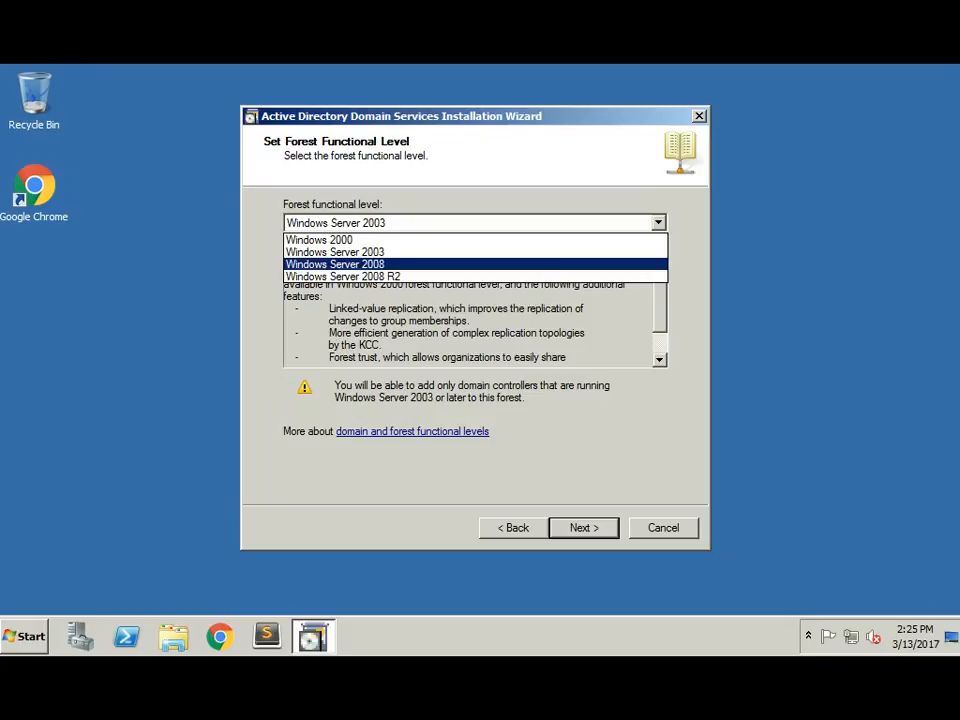
{"action": "key", "text": "Return"}
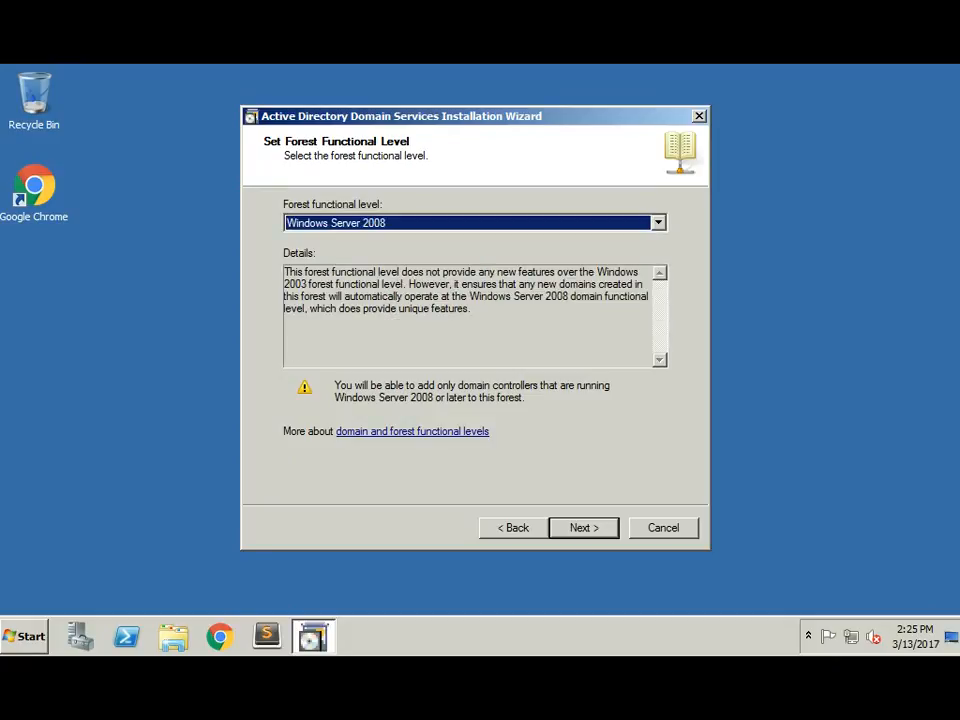
{"action": "left_click", "coordinate": [658, 223]}
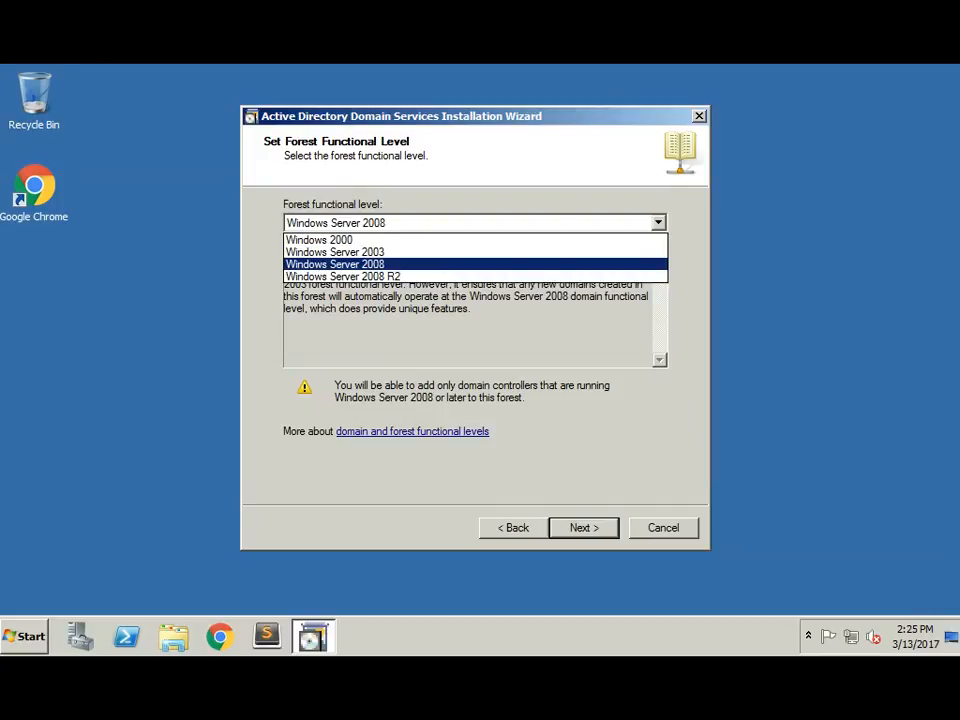
{"action": "left_click", "coordinate": [362, 265]}
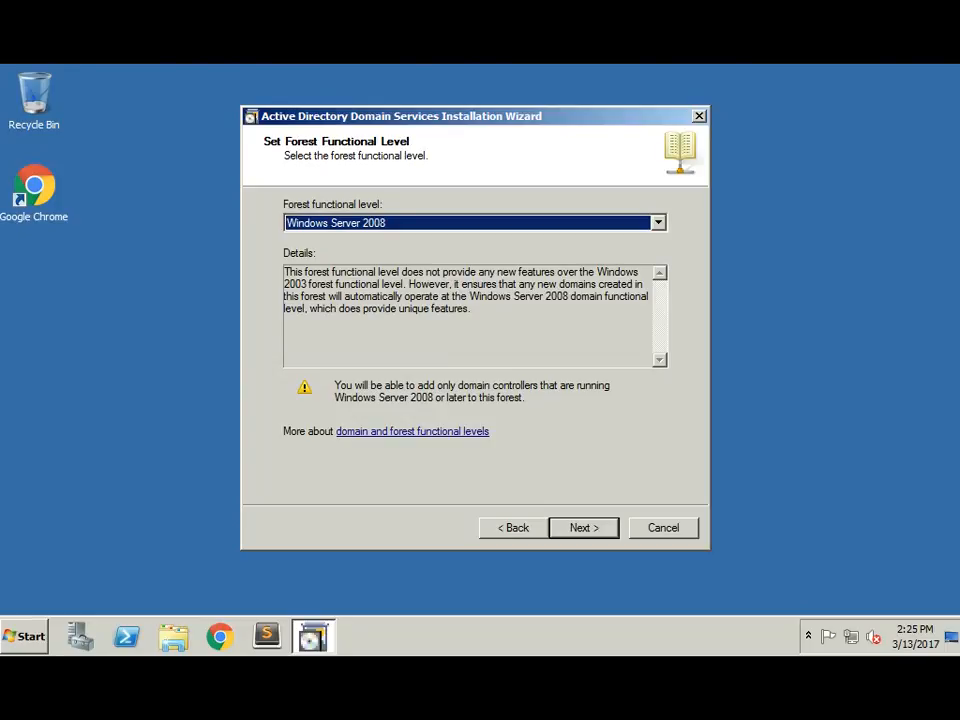
{"action": "key", "text": "Return"}
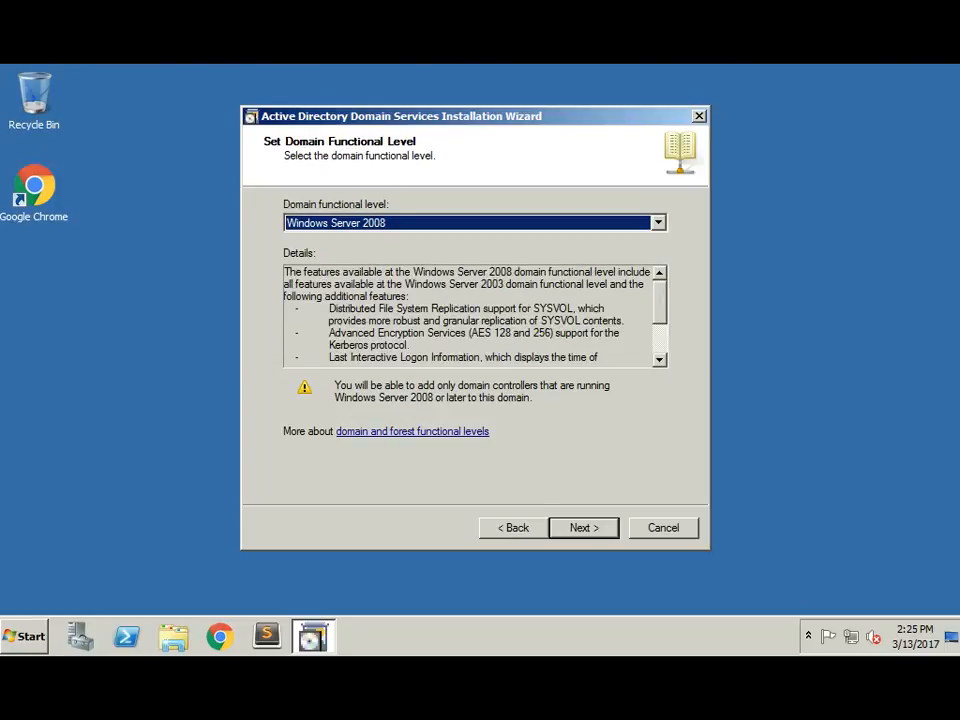
Step: Accept Windows Server 2008 as the domain functional level
{"action": "key", "text": "Return"}
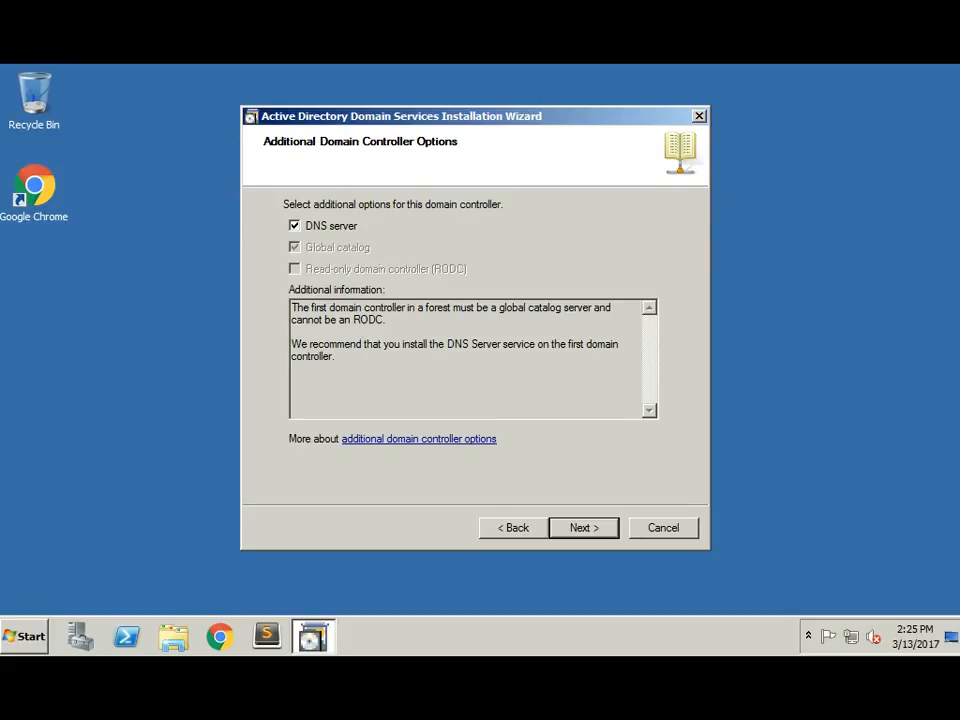
Step: Keep DNS server enabled in Additional Domain Controller Options and continue
{"action": "key", "text": "Return"}
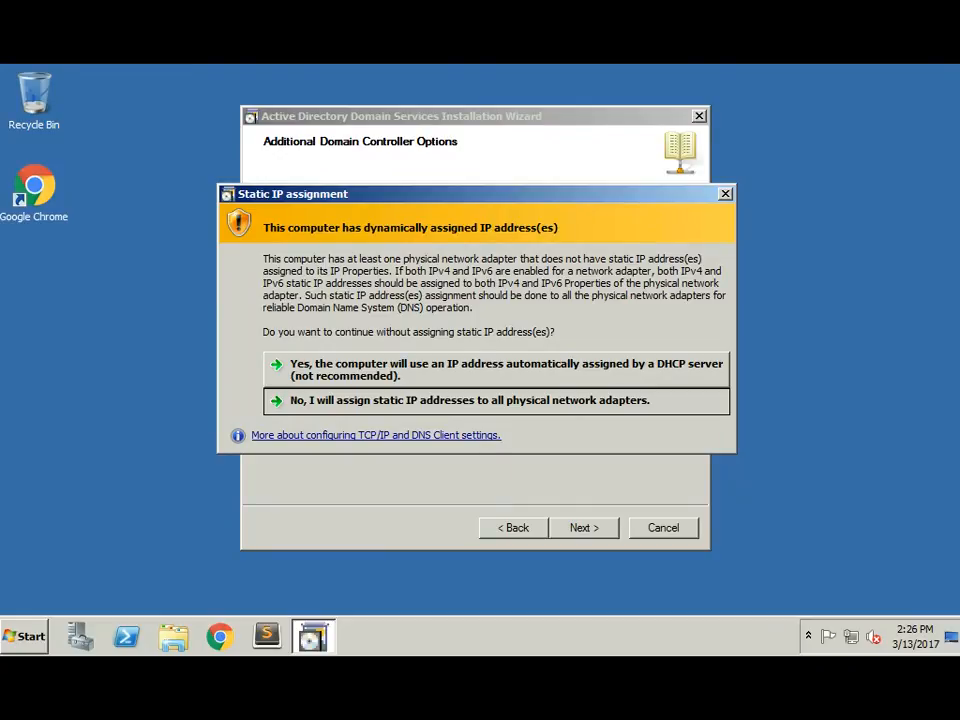
Step: Confirm the server will keep its DHCP-assigned IP address
{"action": "left_click", "coordinate": [496, 370]}
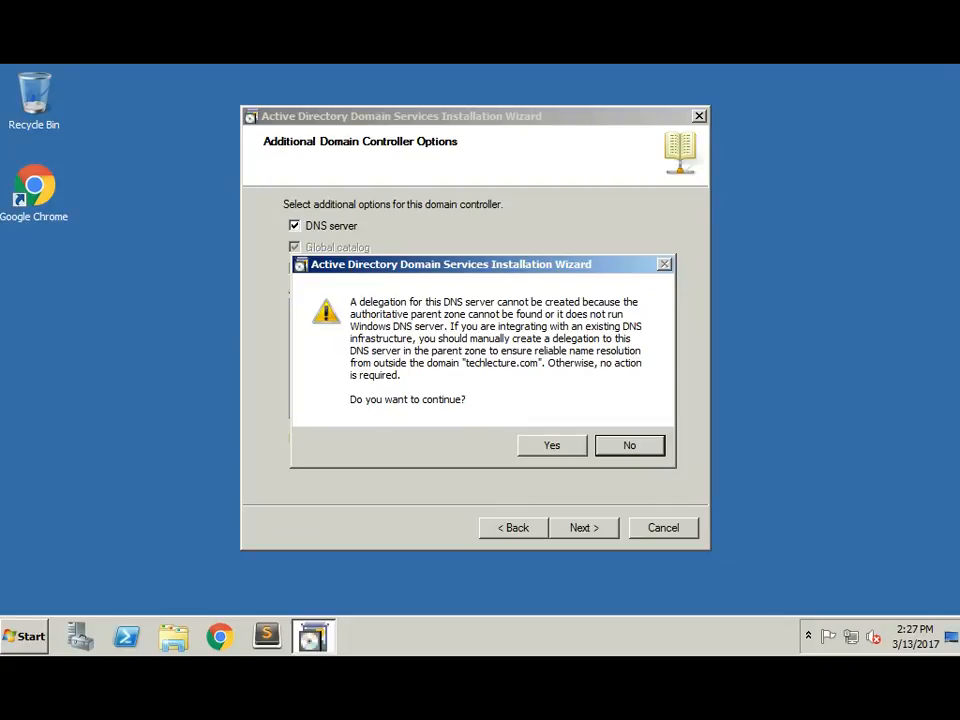
Step: Accept the DNS delegation warning and keep the default NTDS and SYSVOL folder locations
{"action": "left_click", "coordinate": [552, 446]}
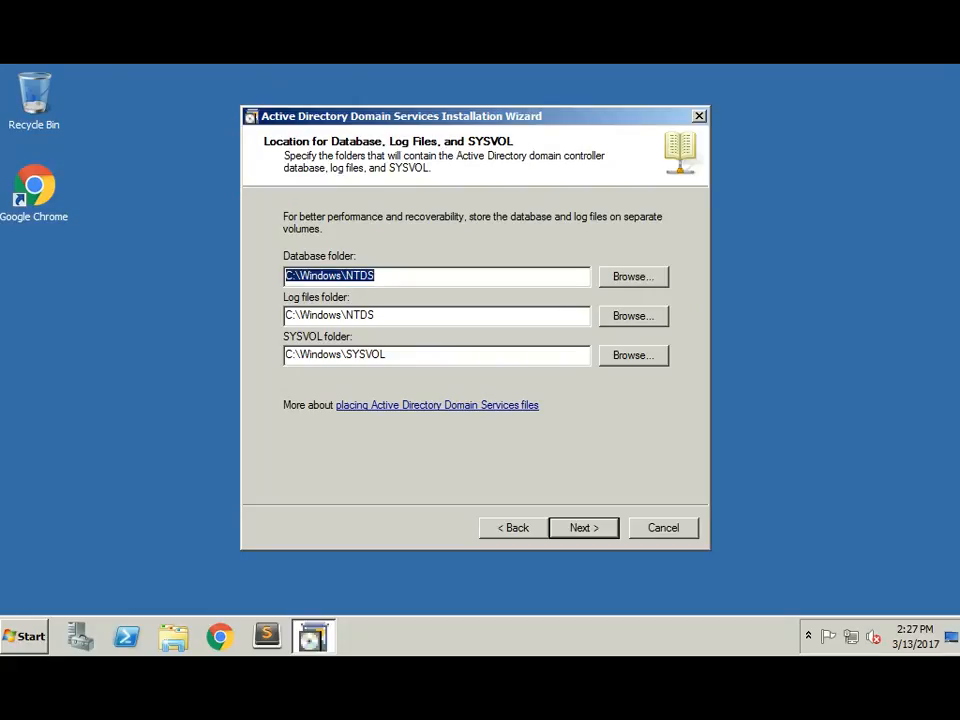
{"action": "key", "text": "Return"}
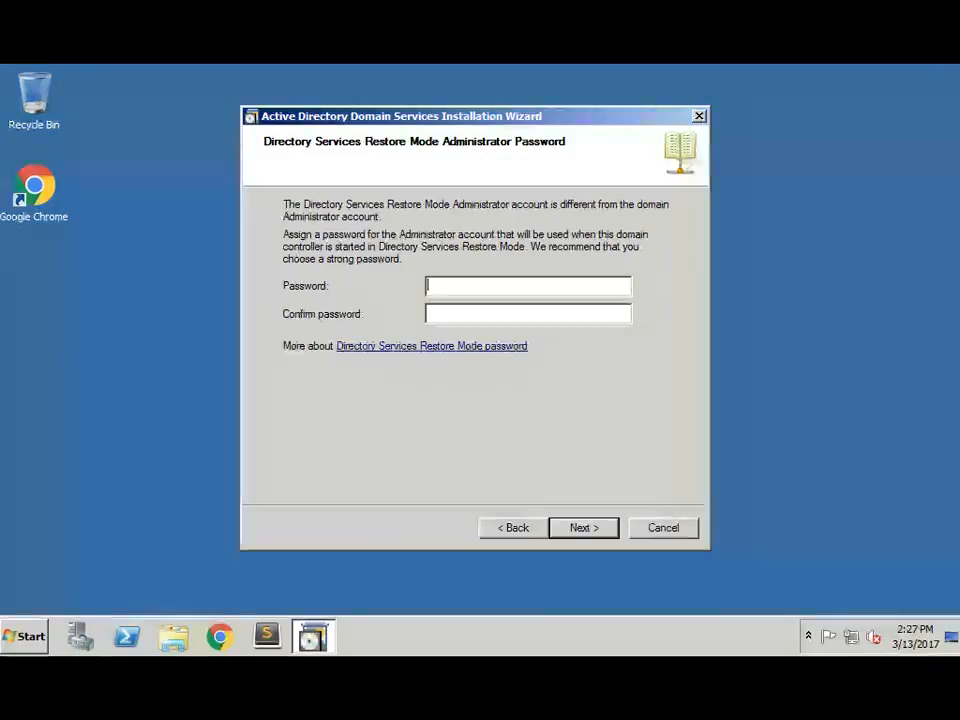
Step: Enter and confirm the Directory Services Restore Mode administrator password
{"action": "type", "text": "••••••••••"}
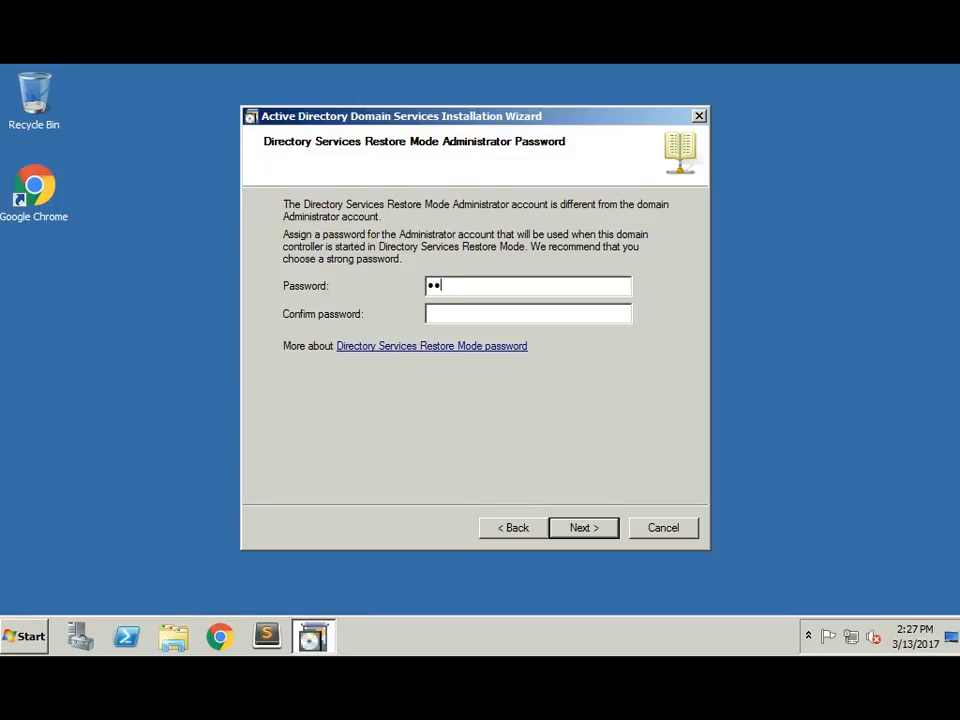
{"action": "type", "text": "•••••"}
{"action": "key", "text": "Tab"}
{"action": "type", "text": "•••••••••••••••"}
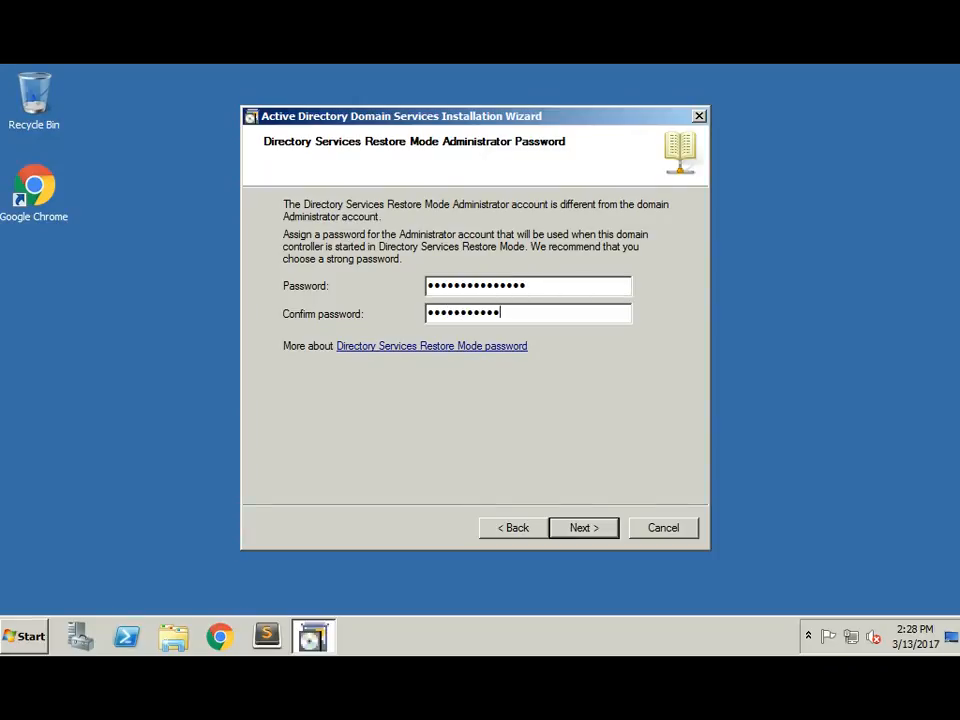
{"action": "type", "text": "•"}
{"action": "key", "text": "Return"}
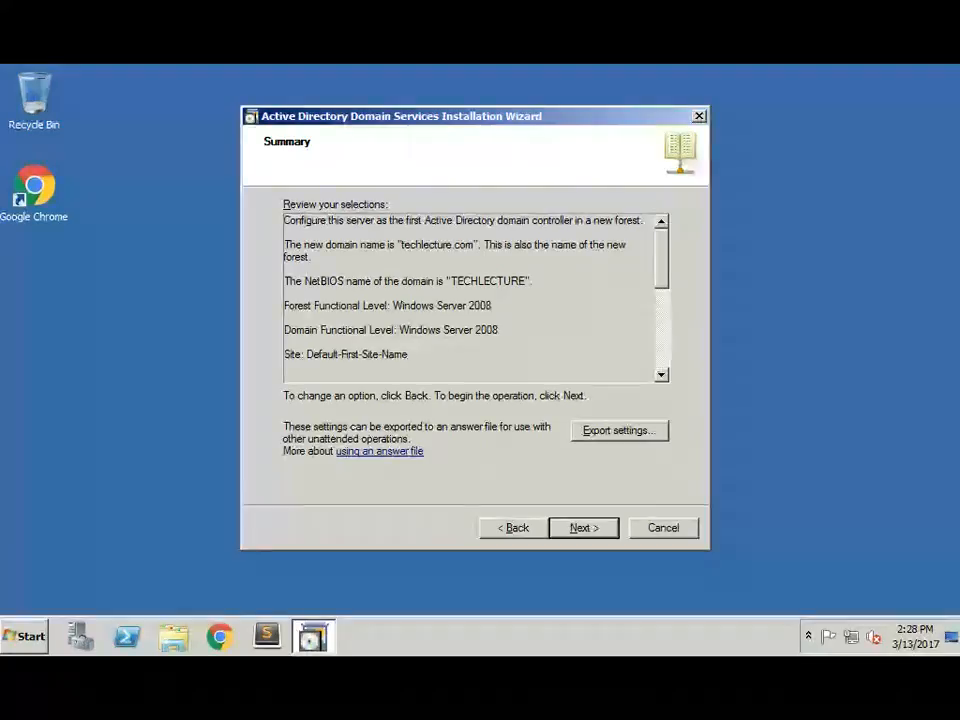
{"action": "left_click_drag", "start_coordinate": [284, 244], "coordinate": [492, 305]}
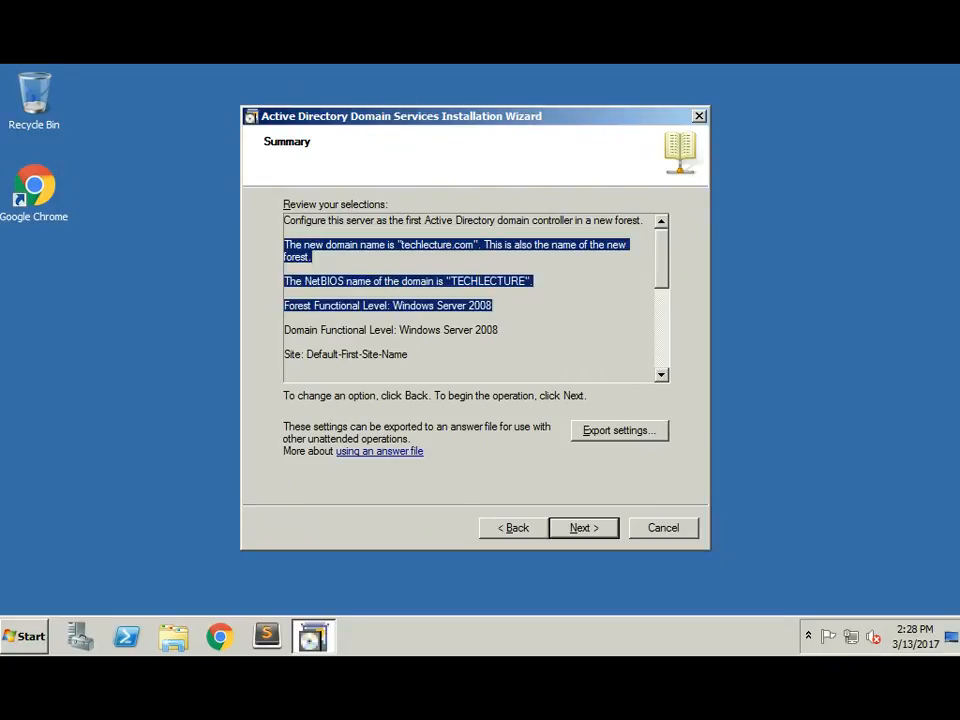
{"action": "left_click", "coordinate": [470, 340]}
{"action": "scroll", "coordinate": [470, 298], "scroll_direction": "down", "scroll_amount": 5}
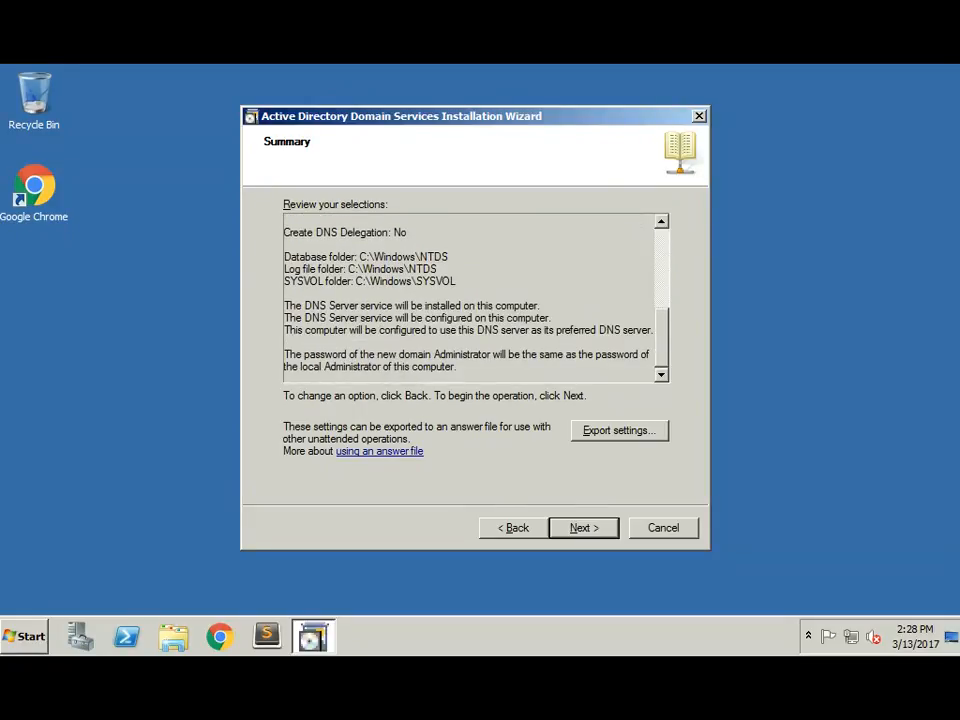
{"action": "scroll", "coordinate": [470, 298], "scroll_direction": "up", "scroll_amount": 5}
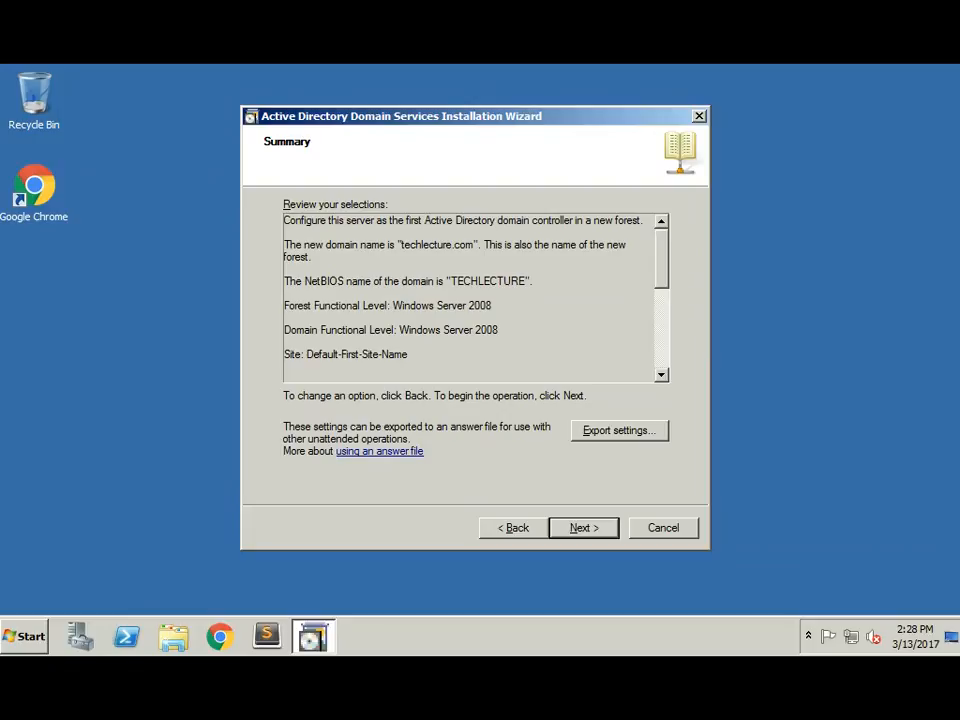
{"action": "scroll", "coordinate": [470, 298], "scroll_direction": "down", "scroll_amount": 2}
{"action": "scroll", "coordinate": [470, 298], "scroll_direction": "up", "scroll_amount": 2}
{"action": "scroll", "coordinate": [470, 297], "scroll_direction": "down", "scroll_amount": 5}
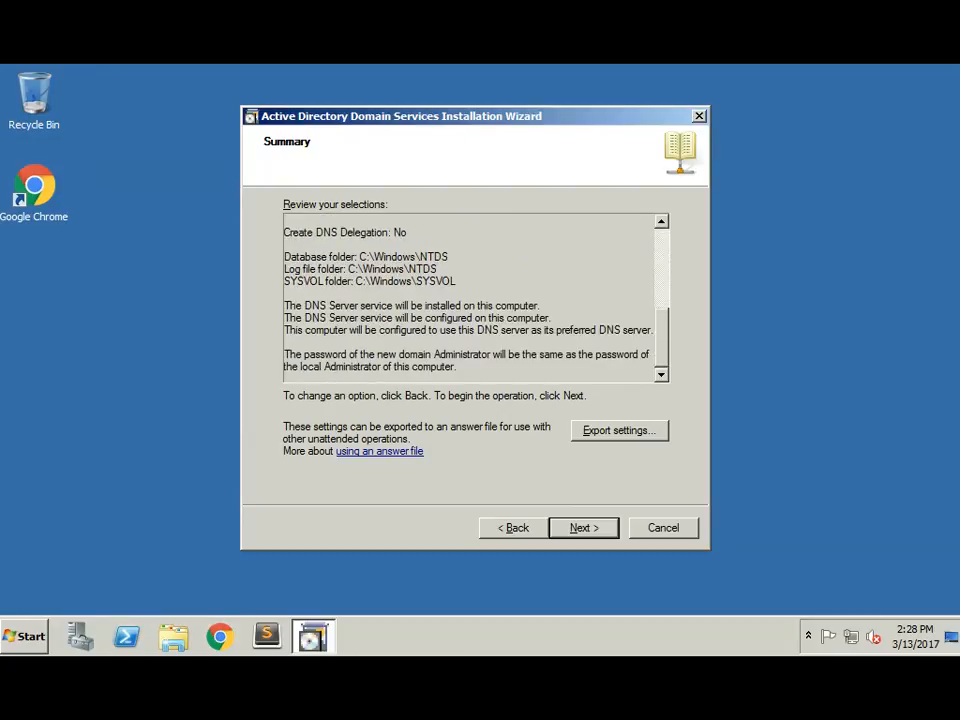
{"action": "scroll", "coordinate": [470, 297], "scroll_direction": "up", "scroll_amount": 5}
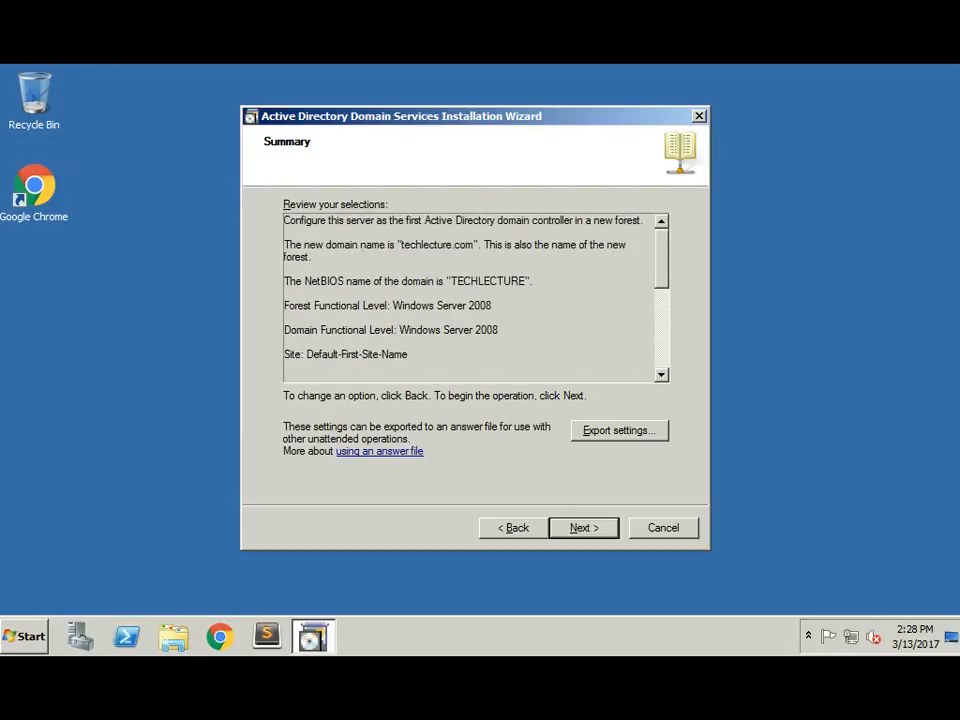
{"action": "left_click_drag", "start_coordinate": [470, 116], "coordinate": [459, 113]}
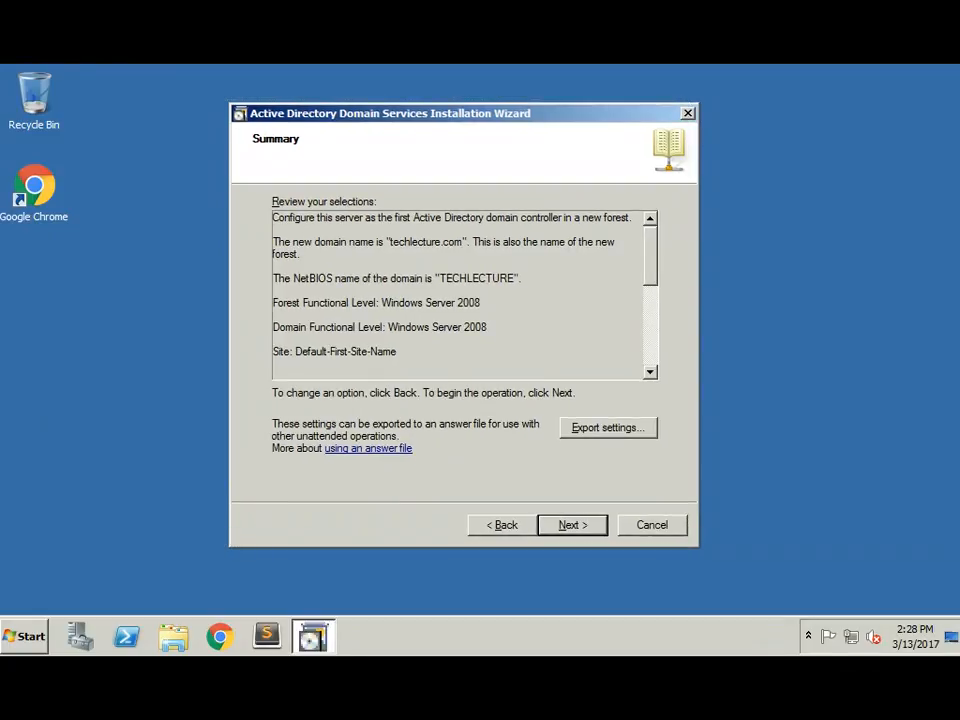
Step: Install AD DS for techlecture.com from the Summary page and finish the wizard
{"action": "left_click", "coordinate": [572, 525]}
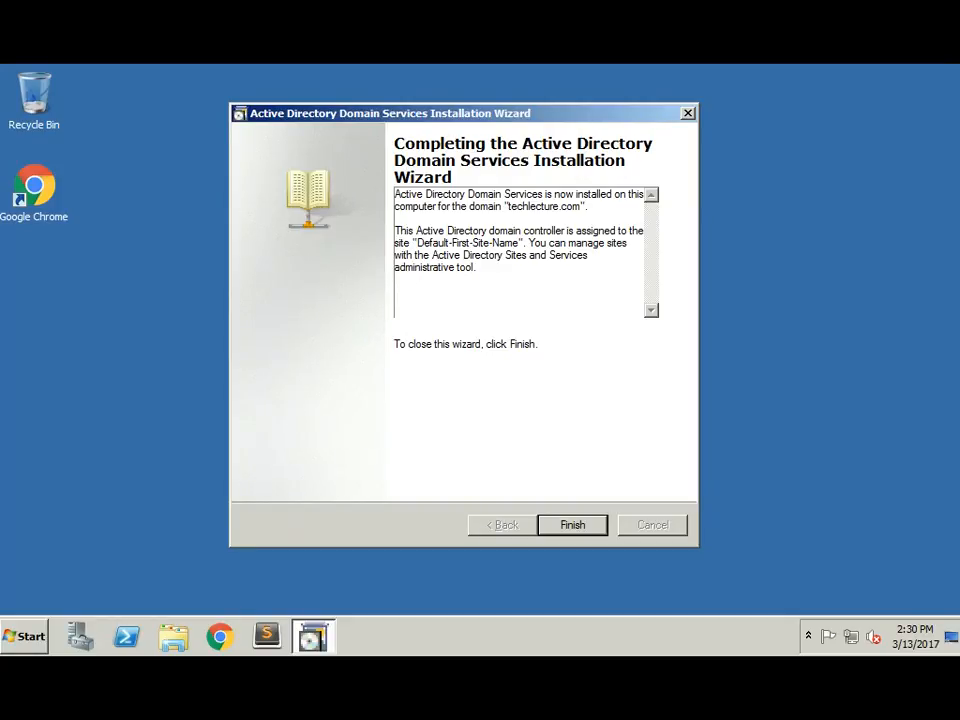
{"action": "key", "text": "Return"}
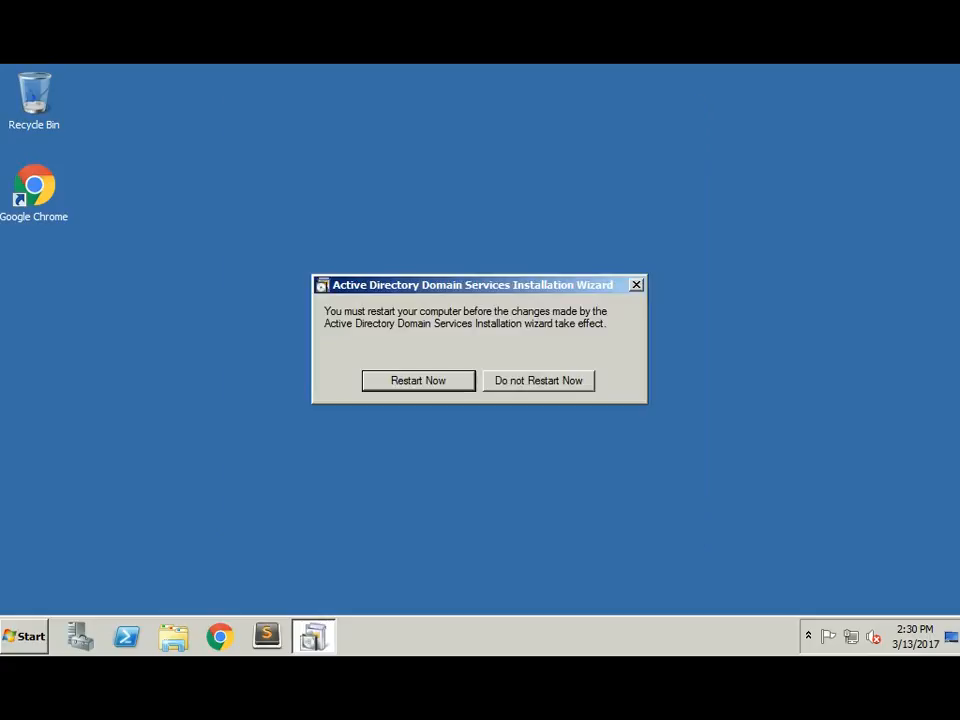
Step: Restart the server now to complete the domain controller promotion
{"action": "key", "text": "Return"}
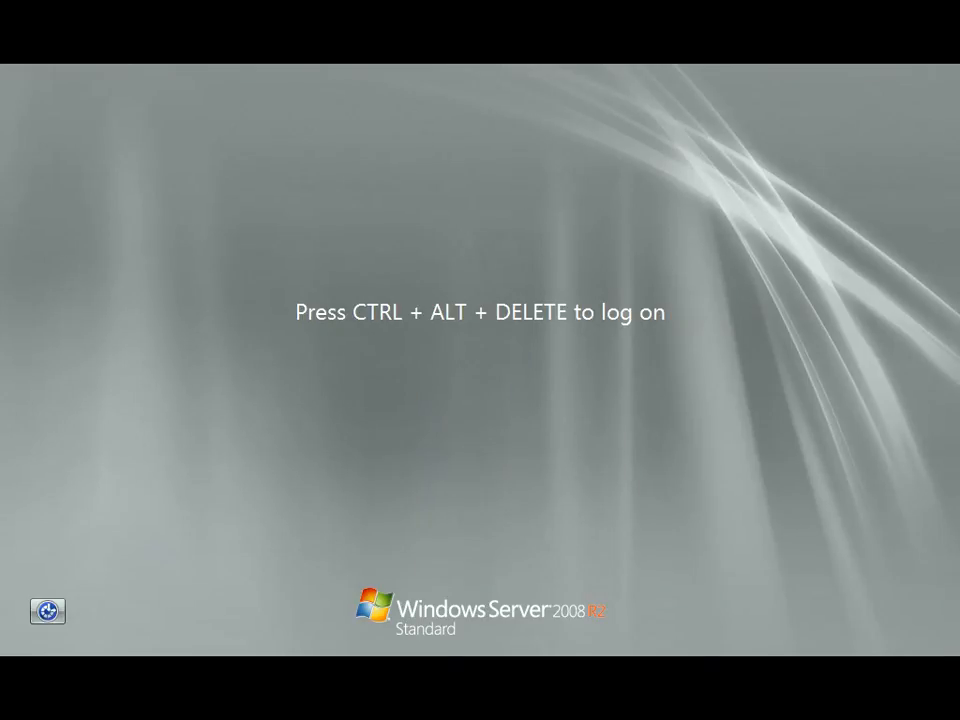
Step: Log on as the domain Administrator with the account password
{"action": "key", "text": "ctrl+alt+Delete"}
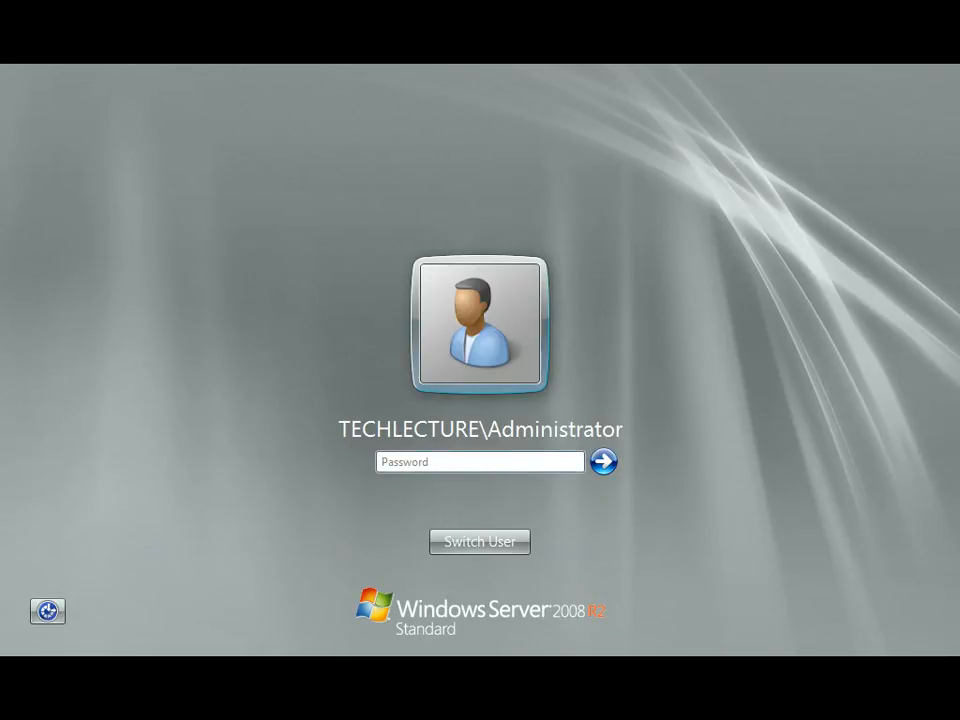
{"action": "key", "text": "shift"}
{"action": "type", "text": "**************"}
{"action": "key", "text": "Return"}
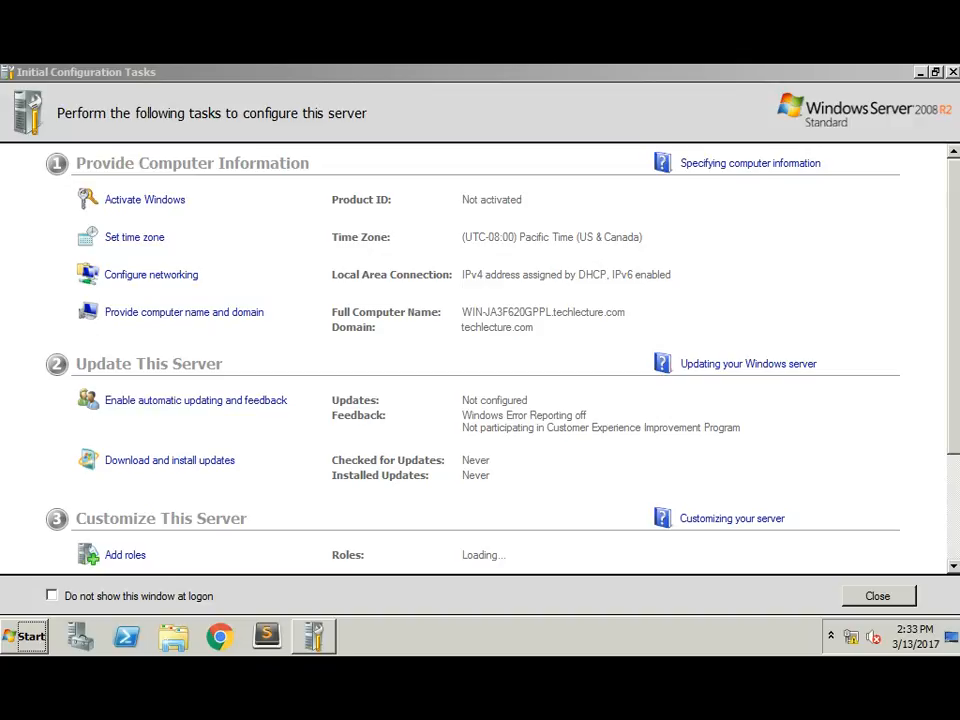
Step: Confirm the DNS Server and Active Directory Domain Services roles, then close Initial Configuration Tasks
{"action": "left_click_drag", "start_coordinate": [953, 306], "coordinate": [953, 365]}
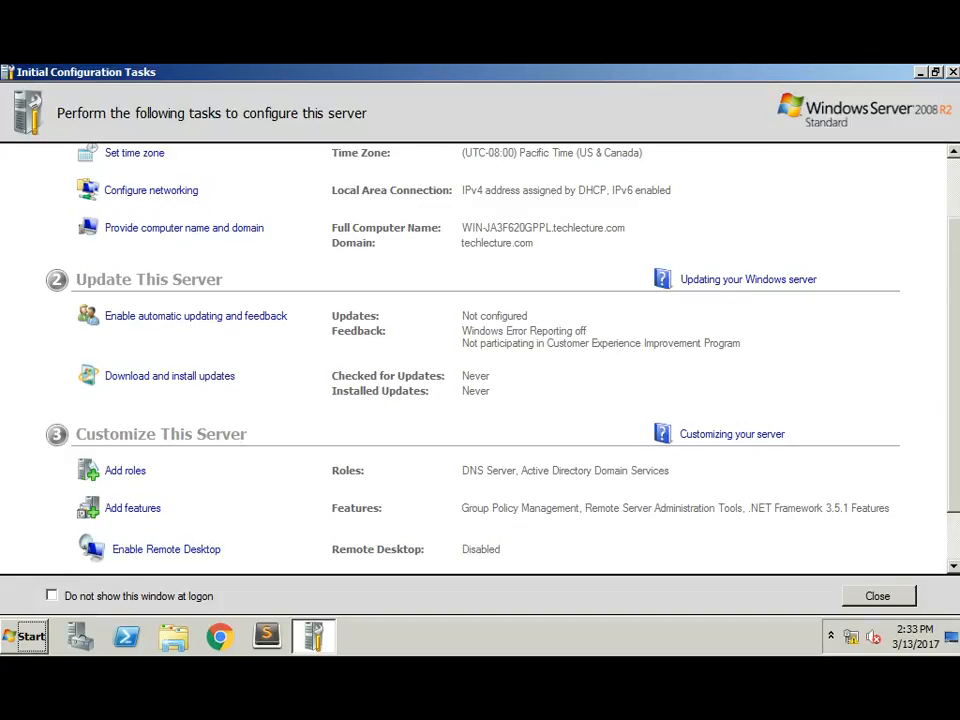
{"action": "key", "text": "alt+F4"}
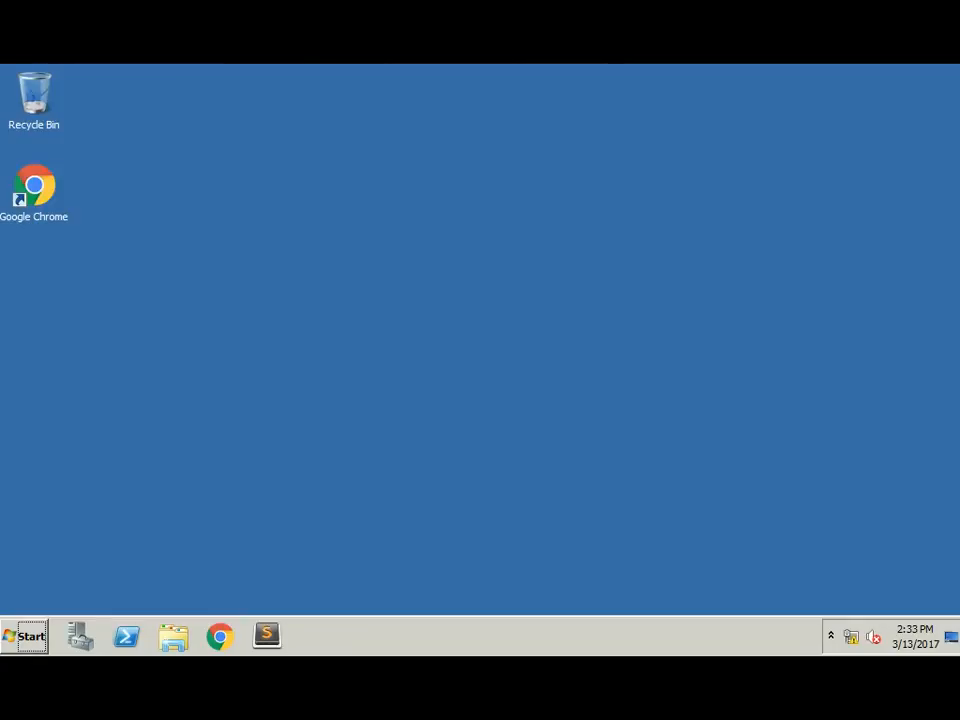
Step: Launch Active Directory Users and Computers from the Start search and close Server Manager
{"action": "key", "text": "super"}
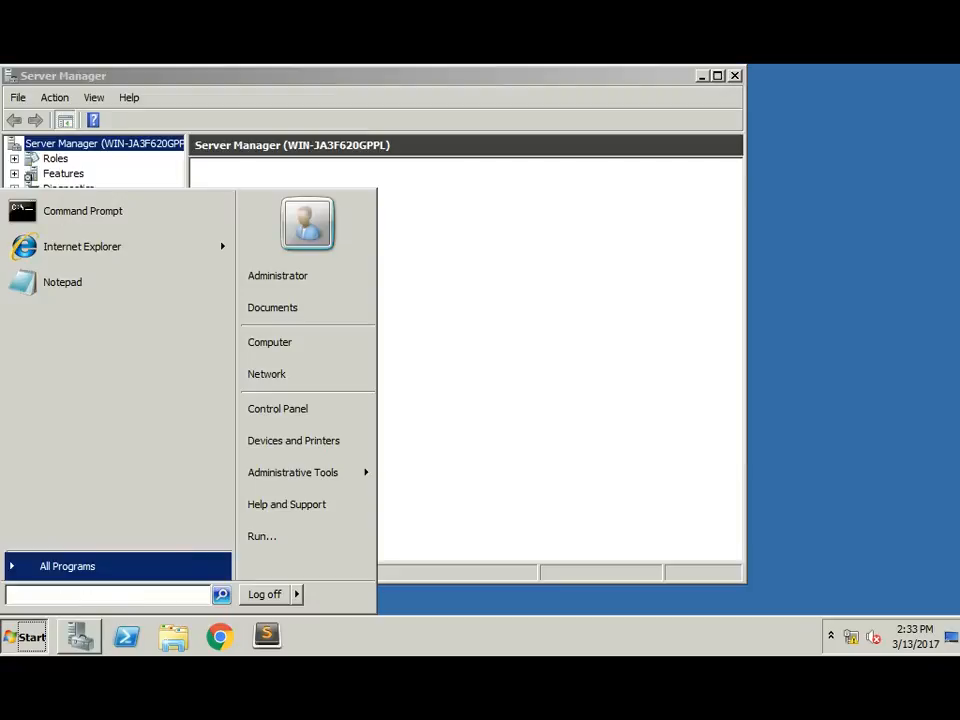
{"action": "key", "text": "Return"}
{"action": "type", "text": "user"}
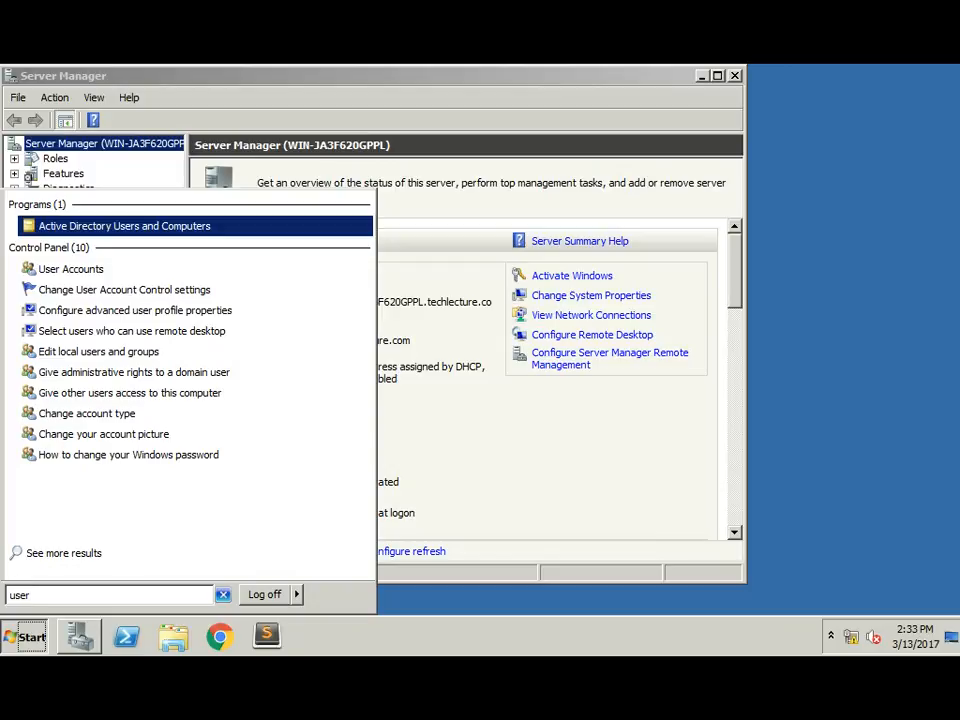
{"action": "key", "text": "Return"}
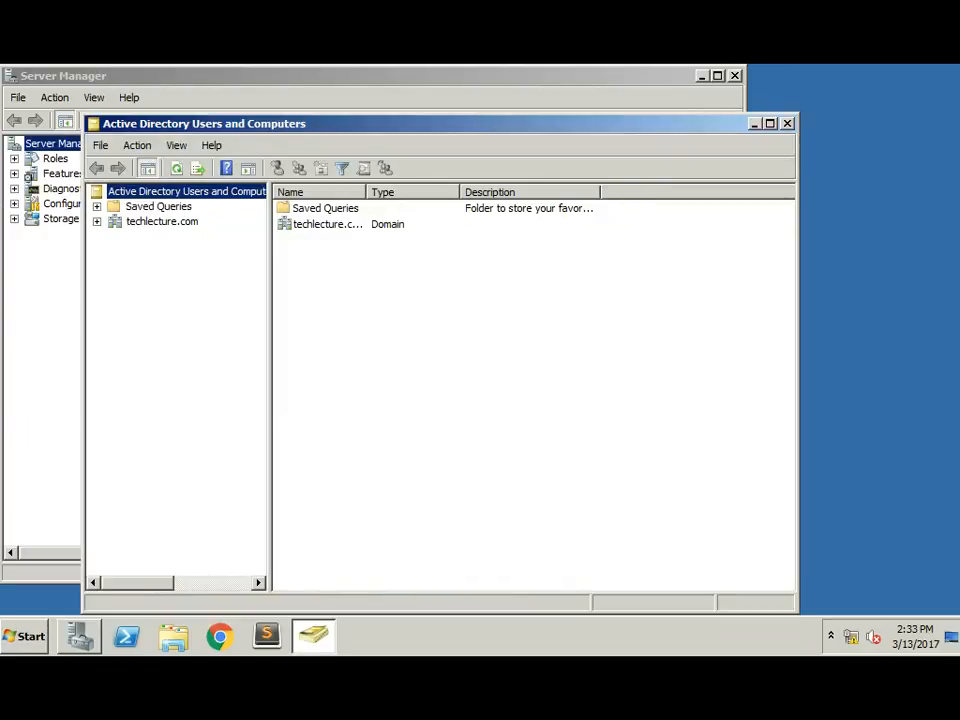
{"action": "left_click", "coordinate": [735, 76]}
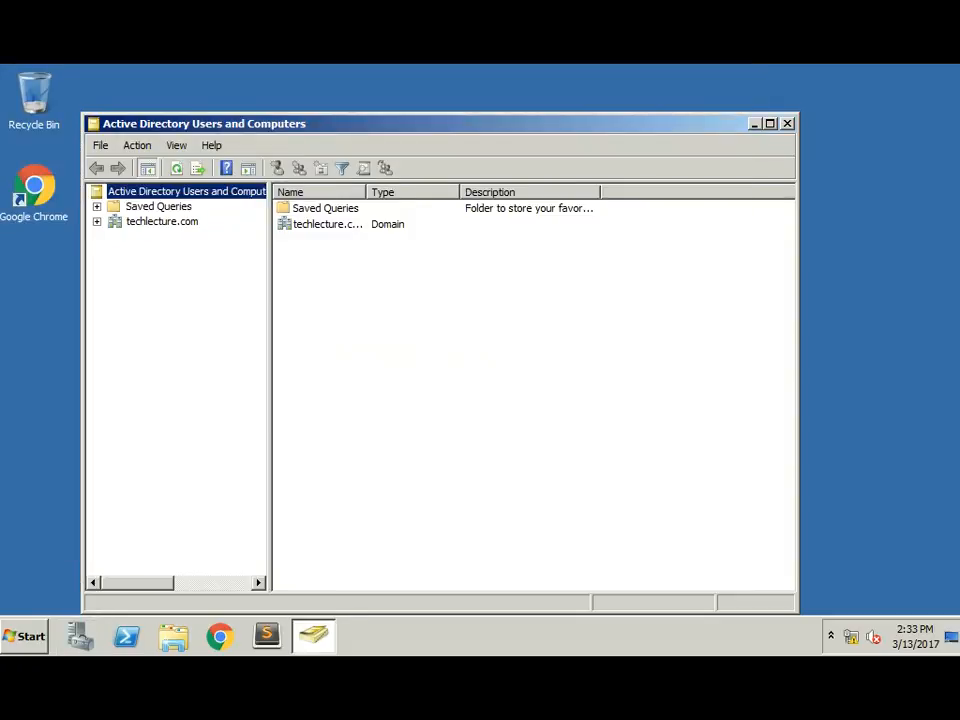
Step: Expand techlecture.com and open its Users container, selecting the Administrator account
{"action": "left_click", "coordinate": [97, 221]}
{"action": "left_click", "coordinate": [162, 221]}
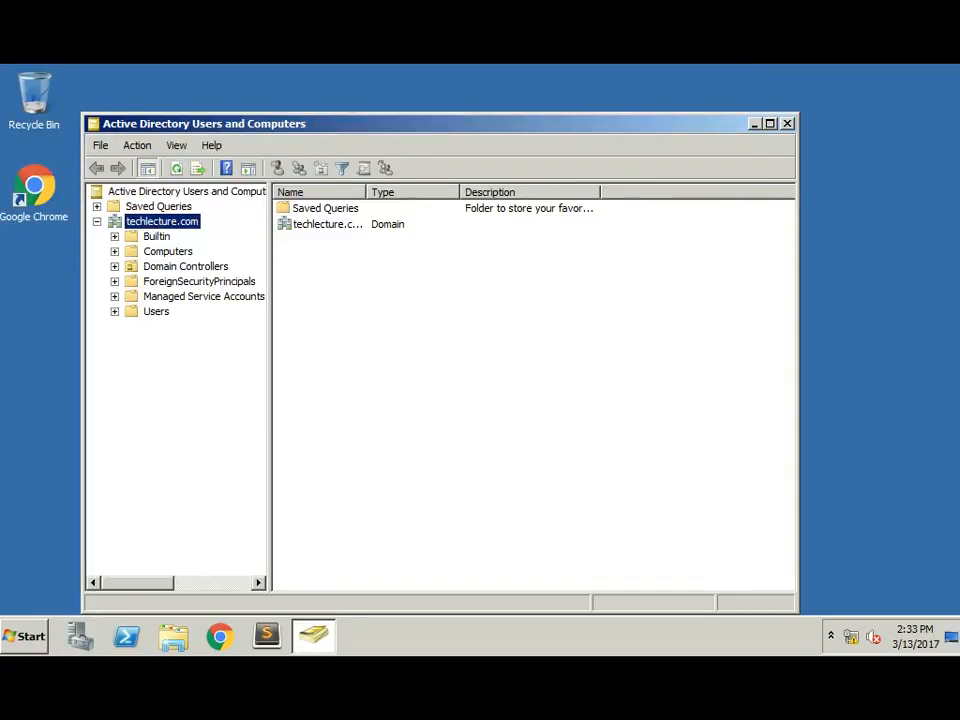
{"action": "left_click", "coordinate": [156, 311]}
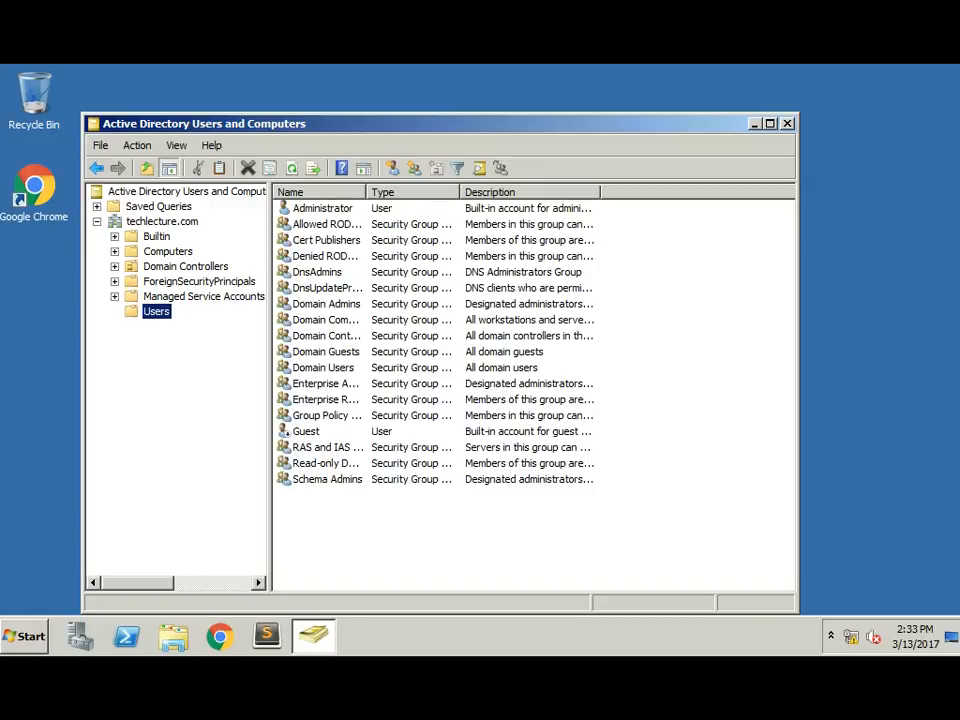
{"action": "left_click", "coordinate": [322, 208]}
{"action": "left_click_drag", "start_coordinate": [350, 124], "coordinate": [409, 90]}
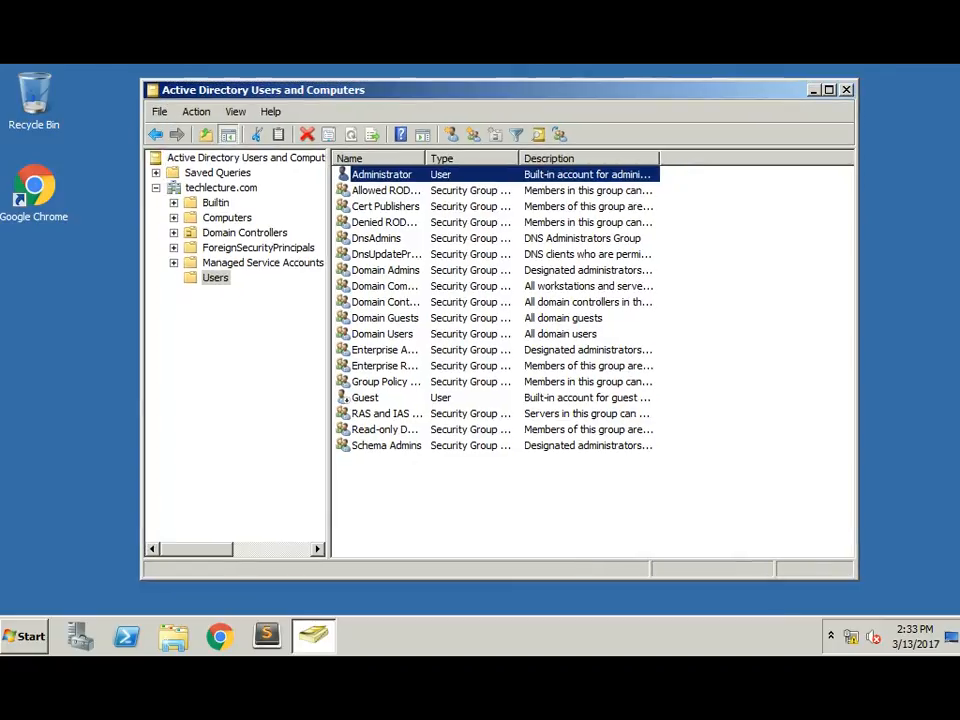